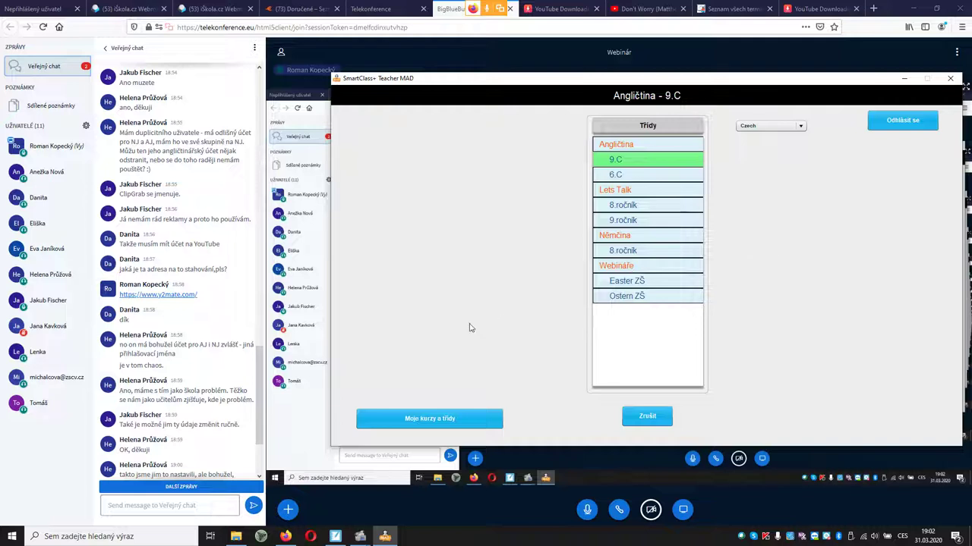
Read the newest chat messages and look at the Lets Talk 9.ročník class in SmartClass+ Teacher.
{"action": "scroll", "coordinate": [258, 448], "scroll_direction": "down", "scroll_amount": 5}
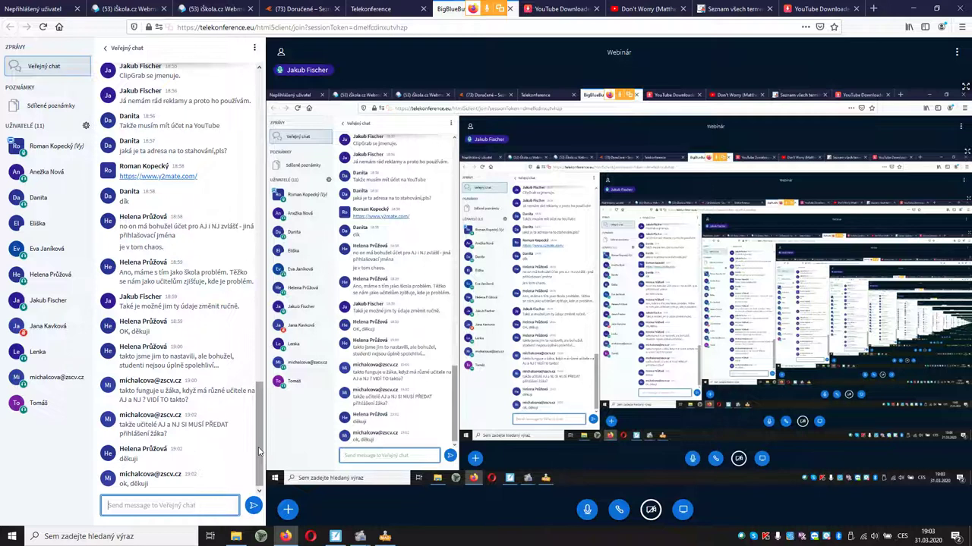
{"action": "left_click", "coordinate": [385, 537]}
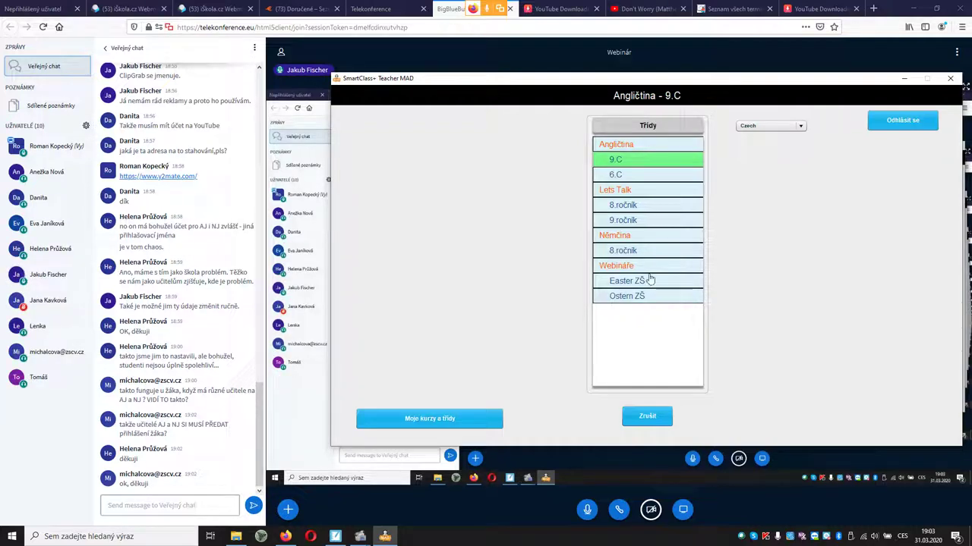
{"action": "left_click", "coordinate": [624, 222]}
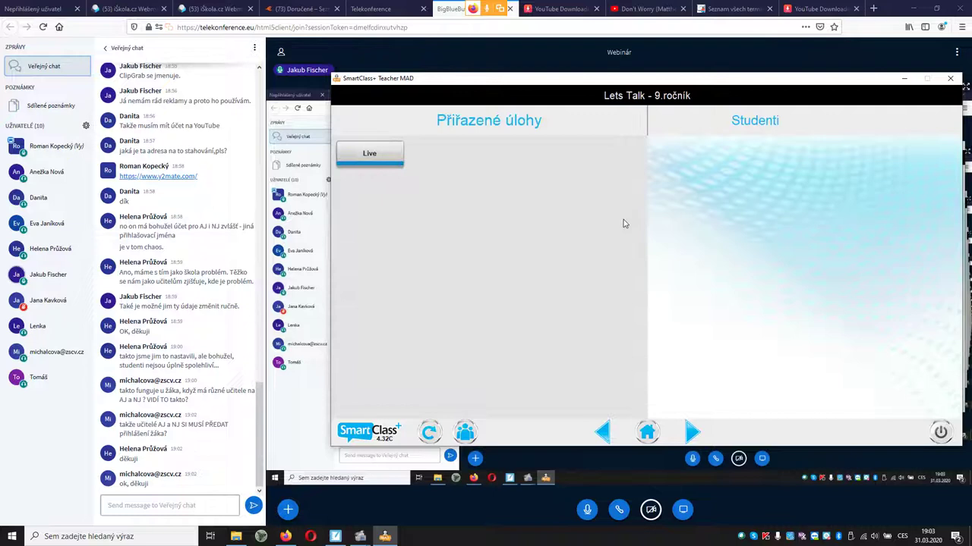
{"action": "left_click", "coordinate": [469, 436]}
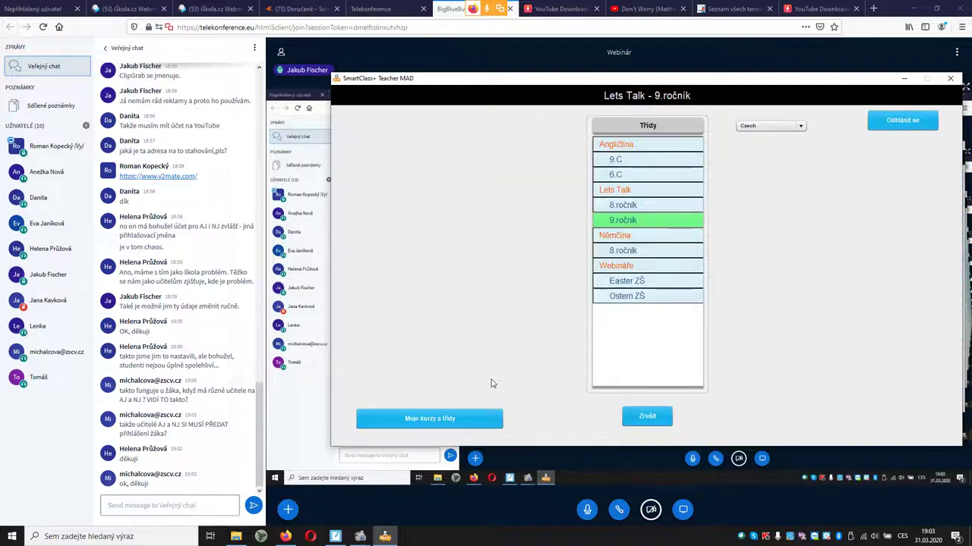
Add a new student to the Angličtina 6.C class, entering the first name, surname, username and account password.
{"action": "left_click", "coordinate": [618, 177]}
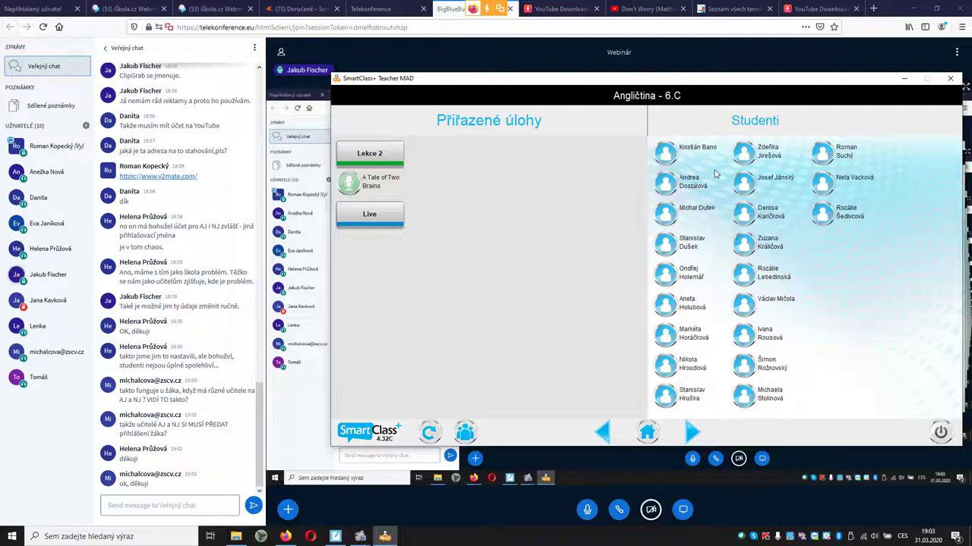
{"action": "left_click", "coordinate": [692, 432]}
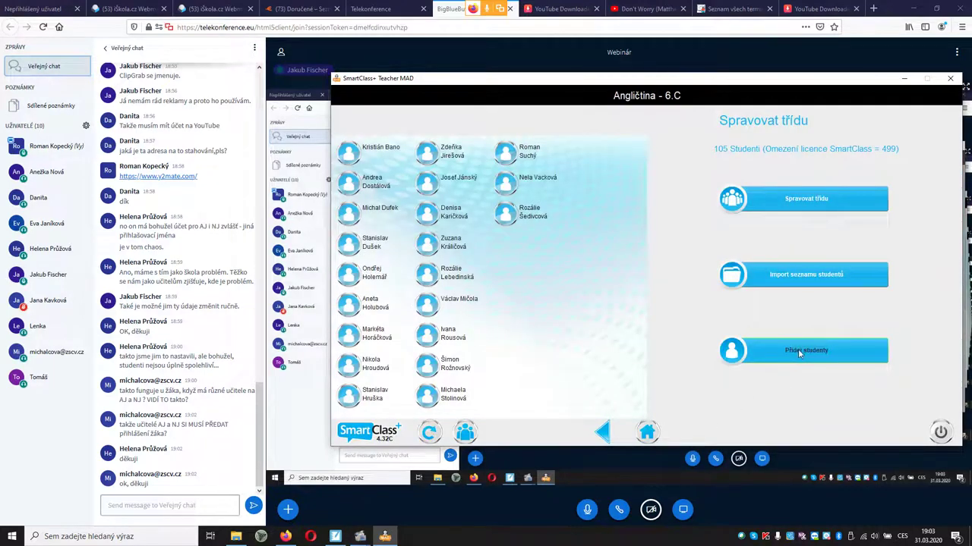
{"action": "left_click", "coordinate": [799, 353]}
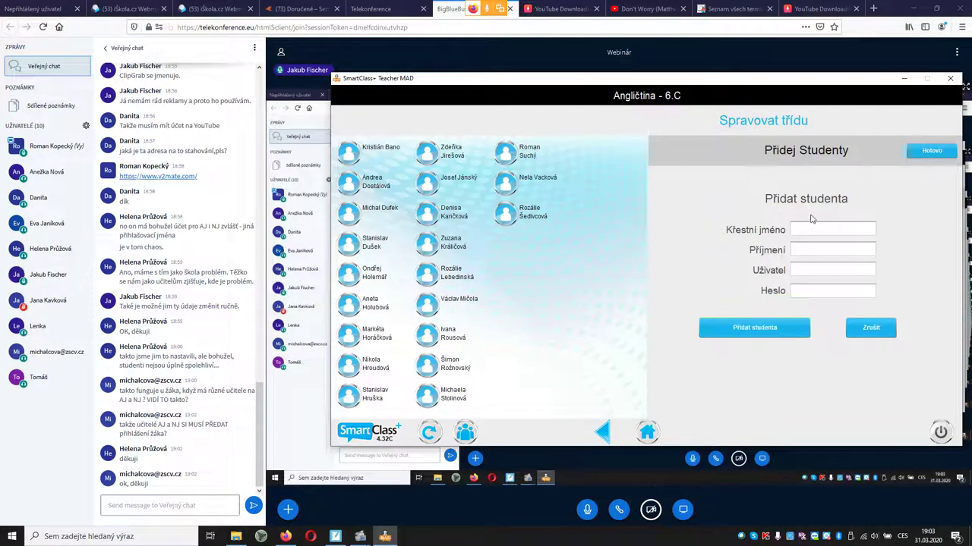
{"action": "left_click", "coordinate": [807, 226]}
{"action": "type", "text": "Zdeněk"}
{"action": "left_click", "coordinate": [799, 249]}
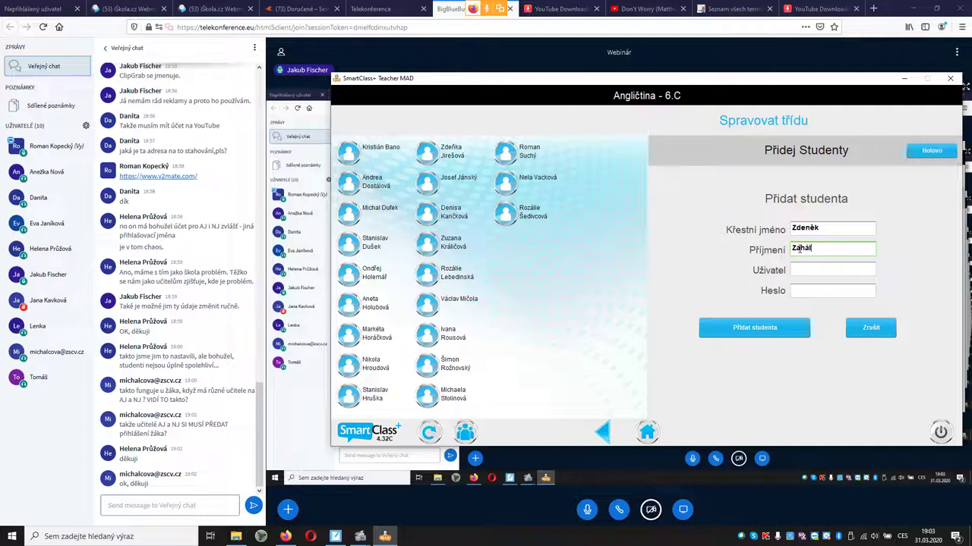
{"action": "left_click", "coordinate": [800, 270]}
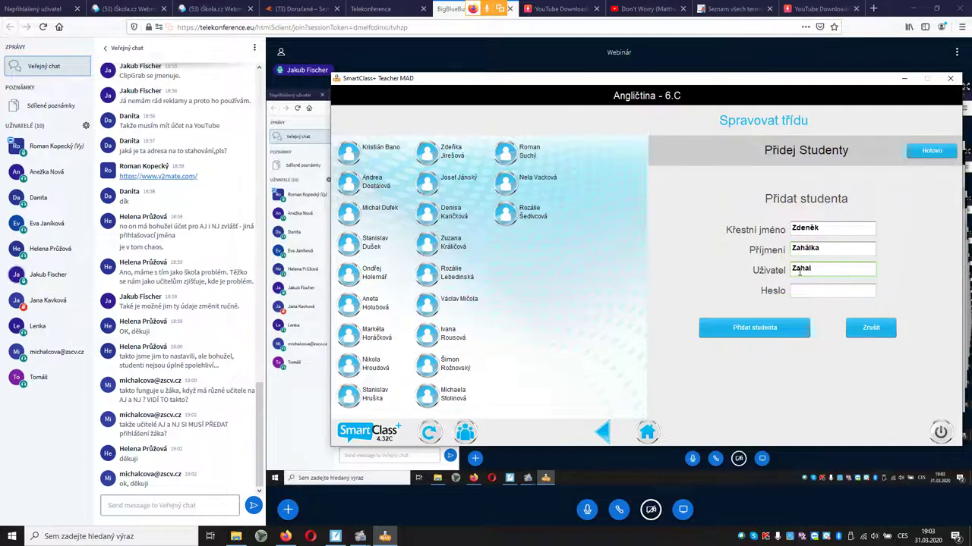
{"action": "left_click", "coordinate": [799, 290]}
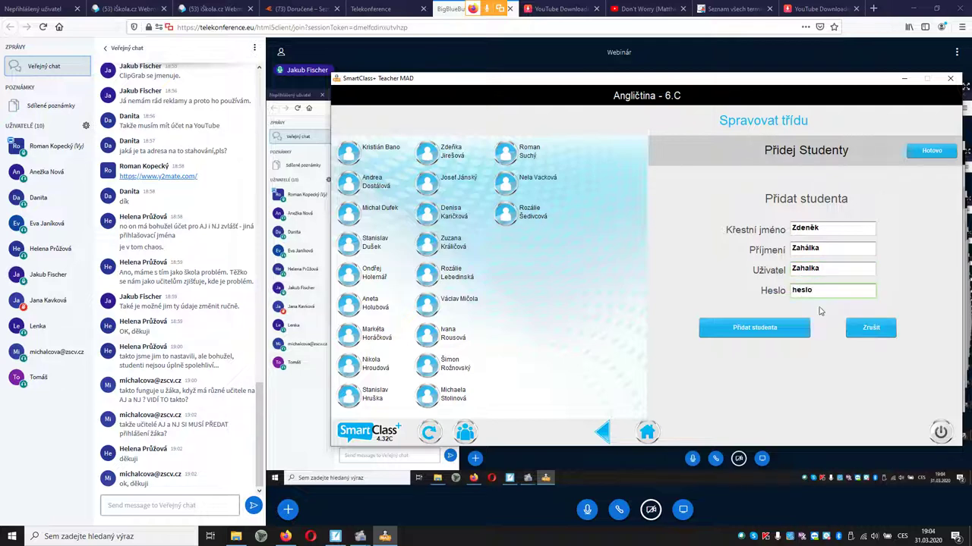
{"action": "left_click", "coordinate": [767, 329]}
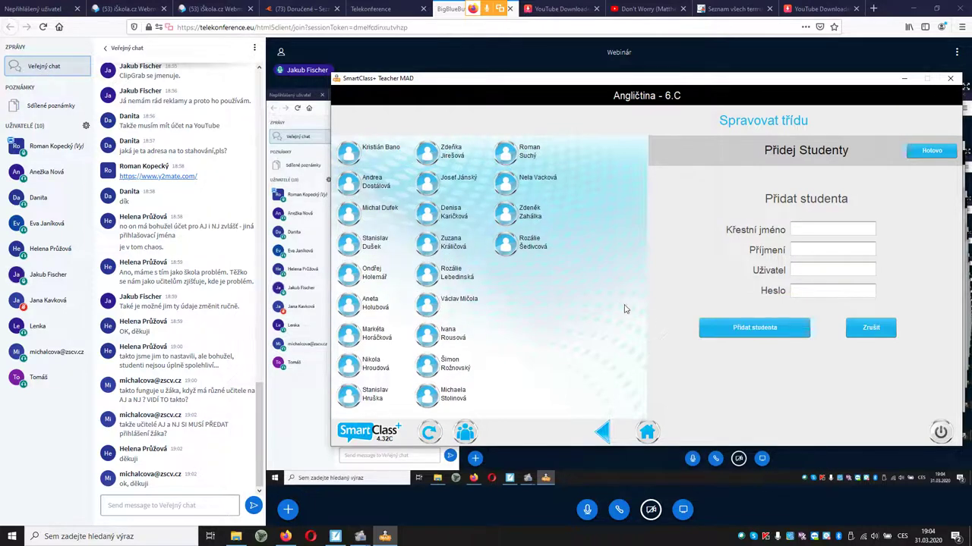
Compare the assignment results of the newly added student with those of the last listed 6.C student, leaving the student-adding form.
{"action": "left_click", "coordinate": [530, 213]}
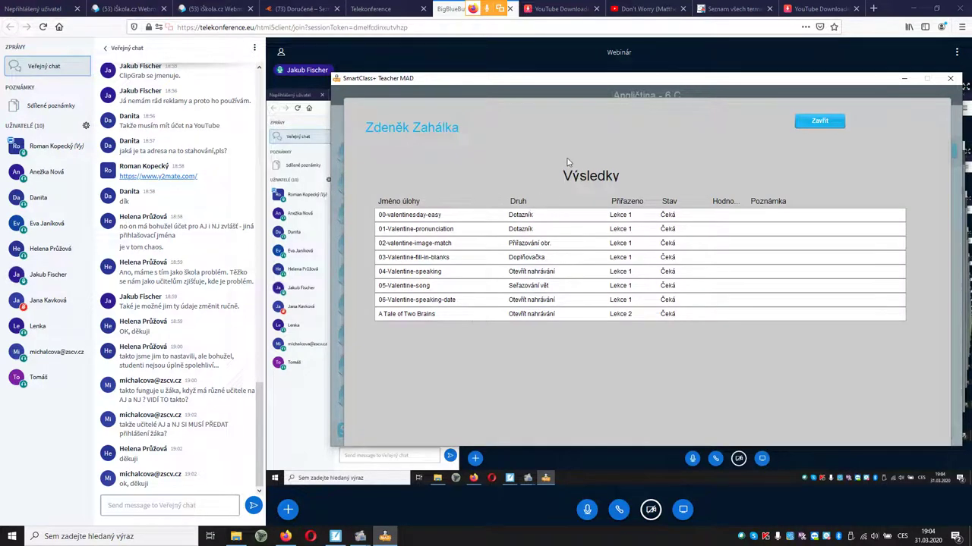
{"action": "left_click", "coordinate": [819, 120]}
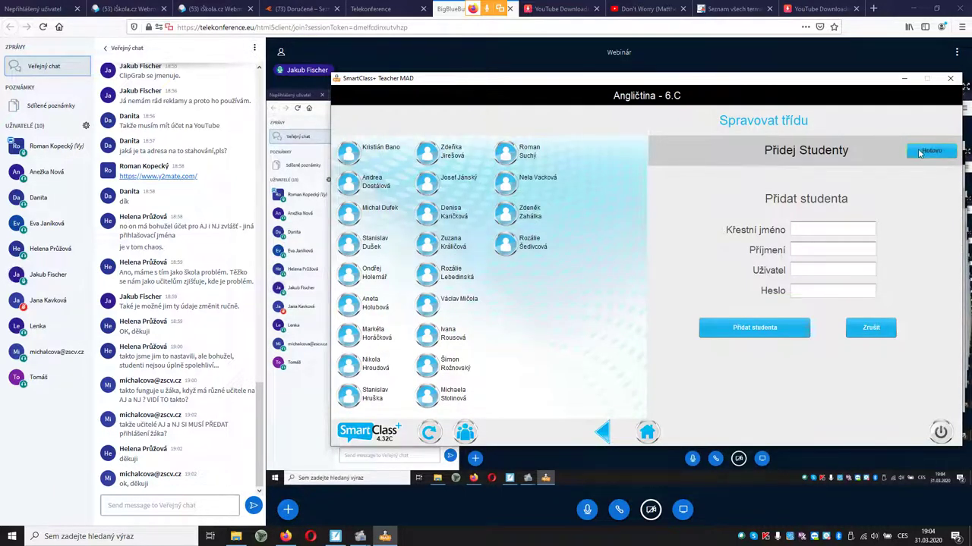
{"action": "left_click", "coordinate": [920, 151]}
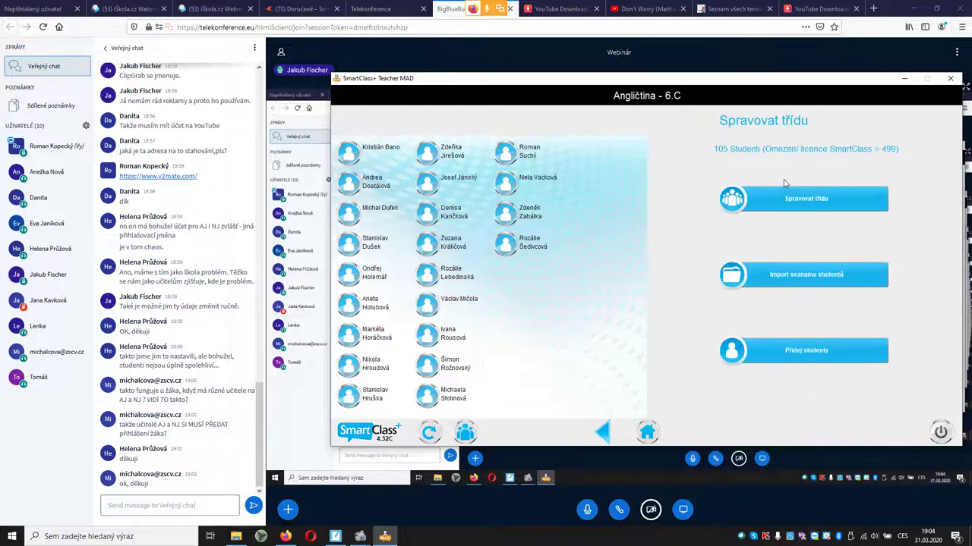
{"action": "left_click", "coordinate": [508, 246]}
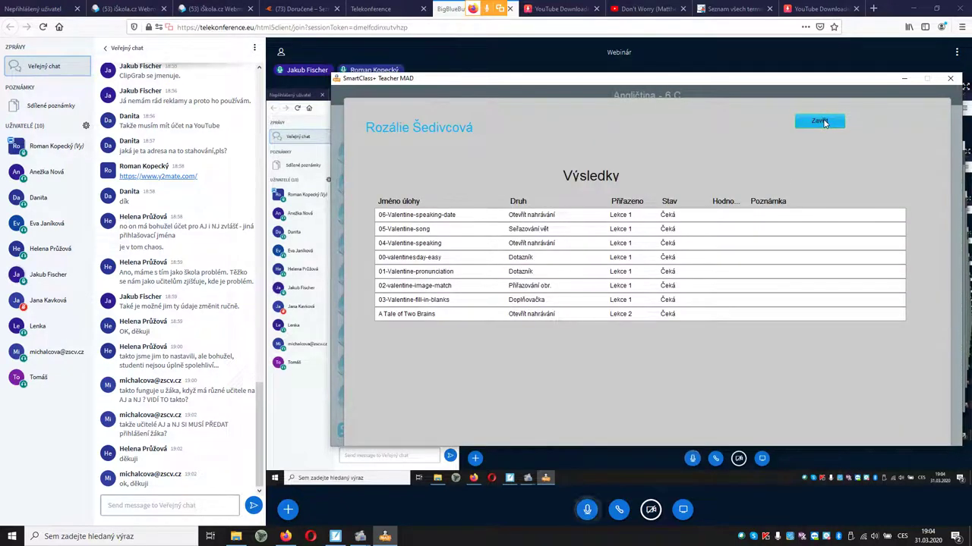
{"action": "left_click", "coordinate": [822, 122]}
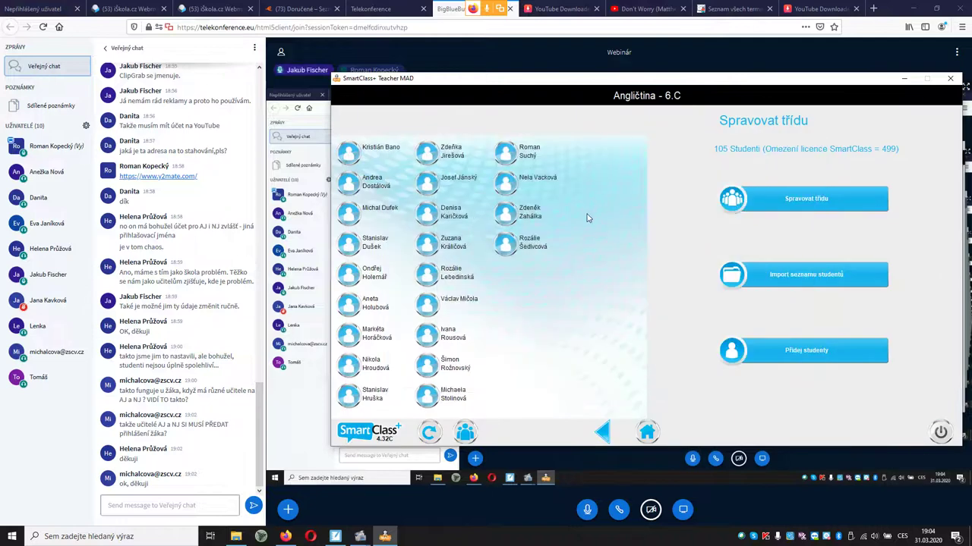
{"action": "left_click", "coordinate": [532, 214]}
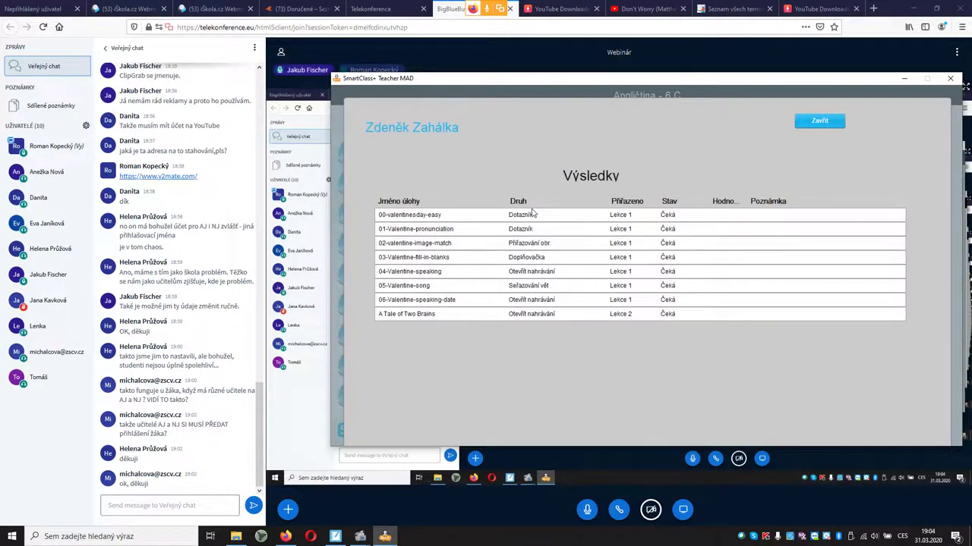
{"action": "left_click", "coordinate": [820, 121]}
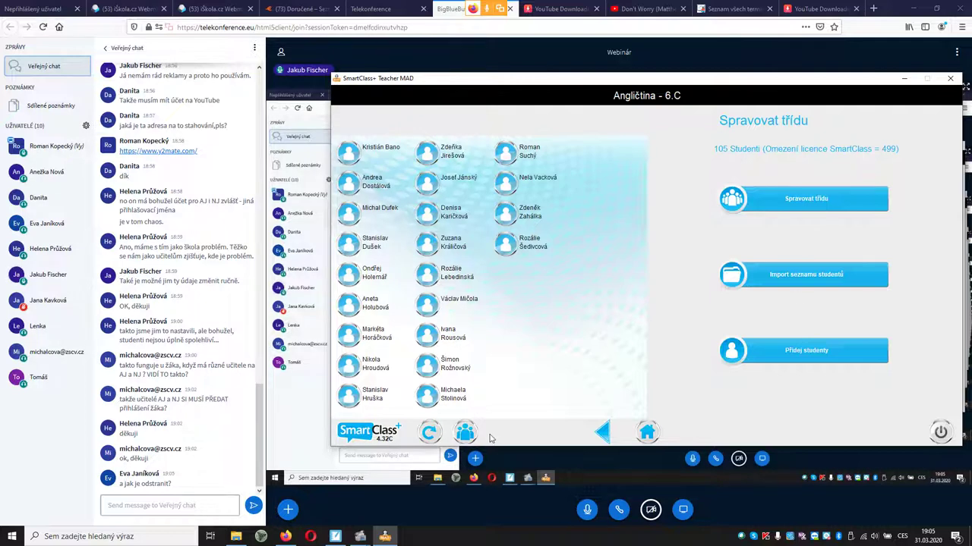
View the deletion options for the Angličtina 6.C class in the courses and classes overview without deleting anything.
{"action": "left_click", "coordinate": [465, 432]}
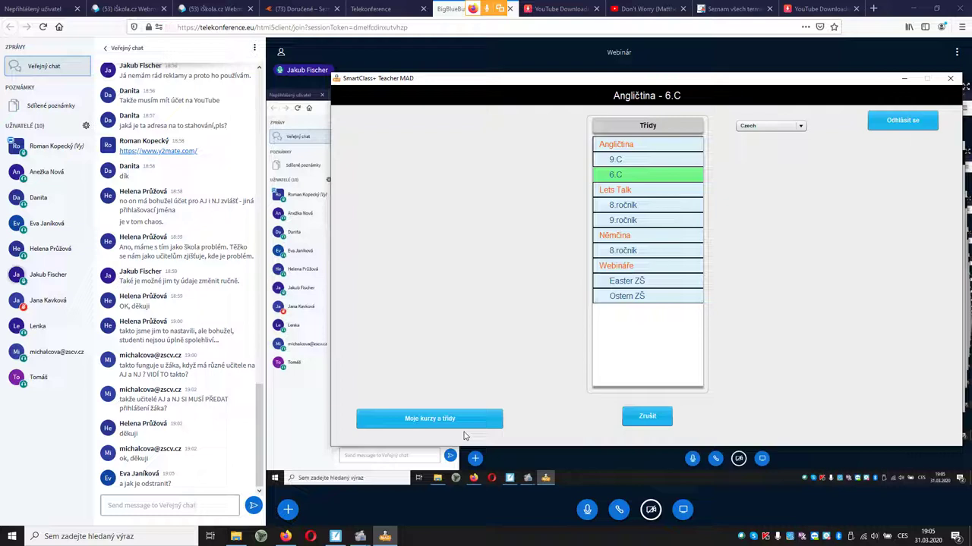
{"action": "left_click", "coordinate": [452, 420]}
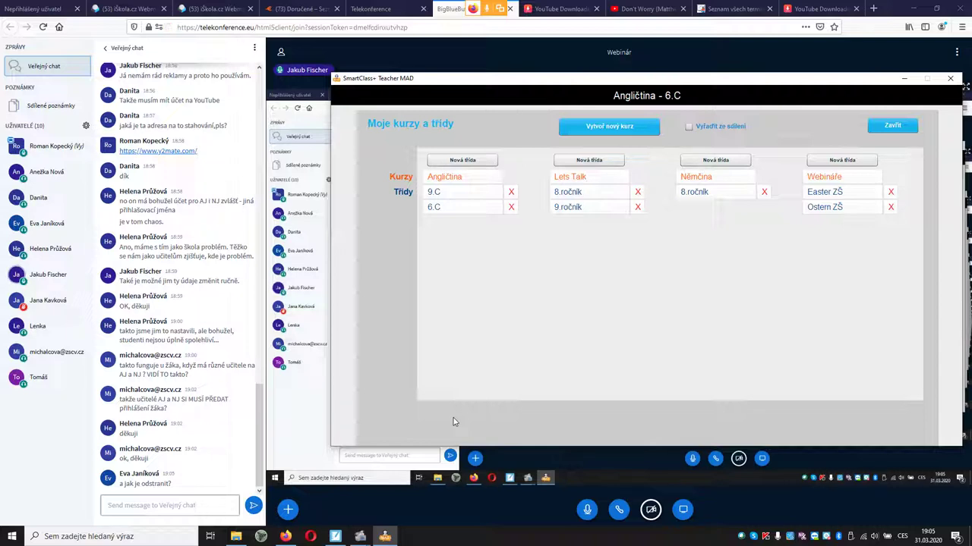
{"action": "left_click", "coordinate": [511, 207]}
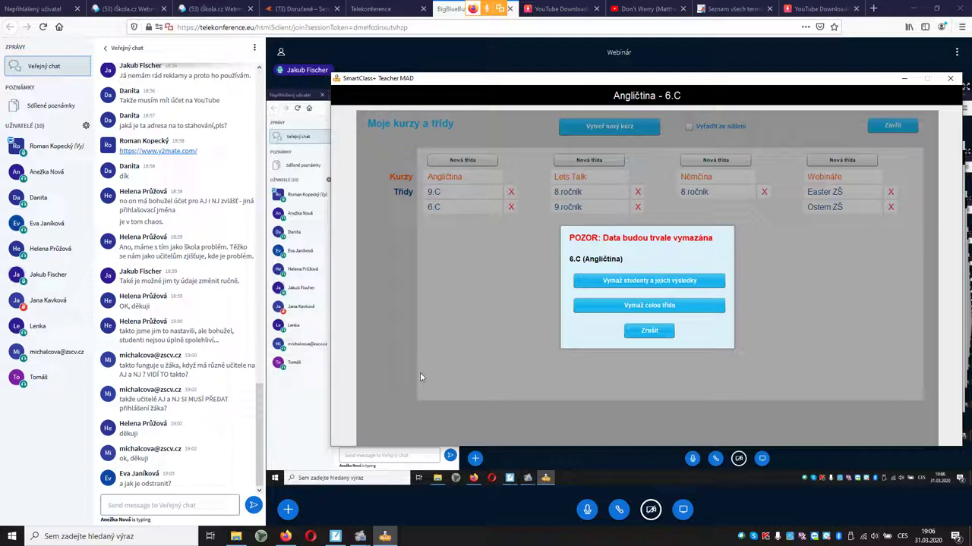
{"action": "left_click", "coordinate": [649, 332]}
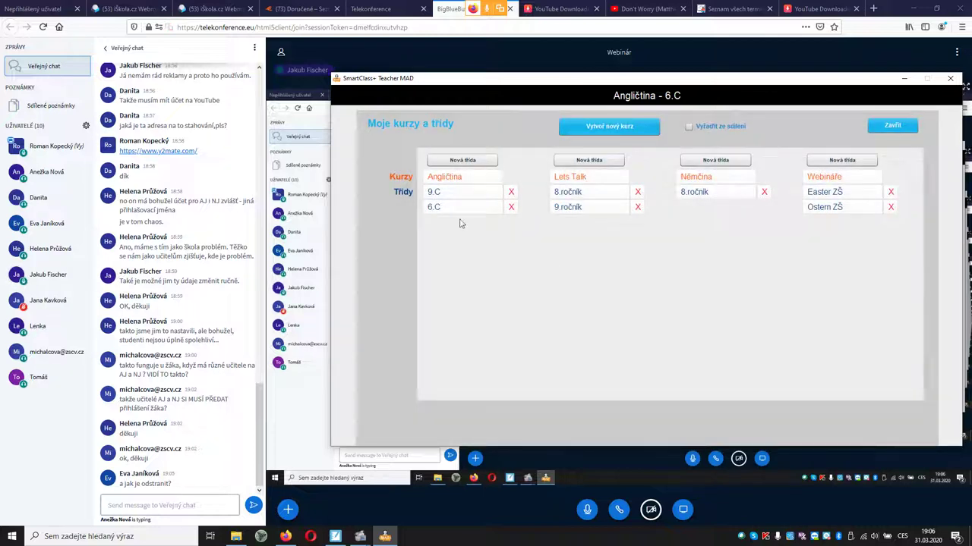
Rename the Angličtina class 6.C as 6.A.
{"action": "left_click", "coordinate": [437, 210]}
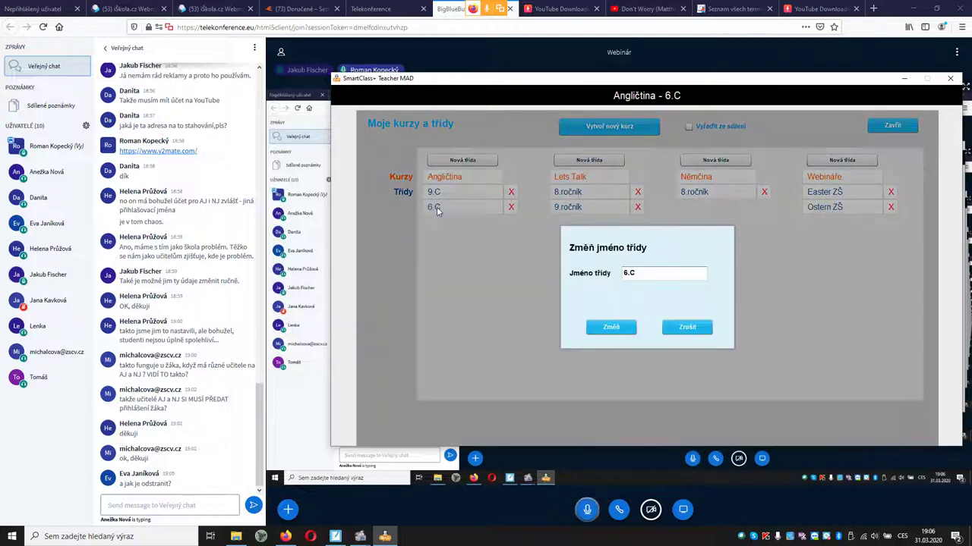
{"action": "left_click", "coordinate": [634, 274]}
{"action": "key", "text": "BackSpace"}
{"action": "type", "text": "A"}
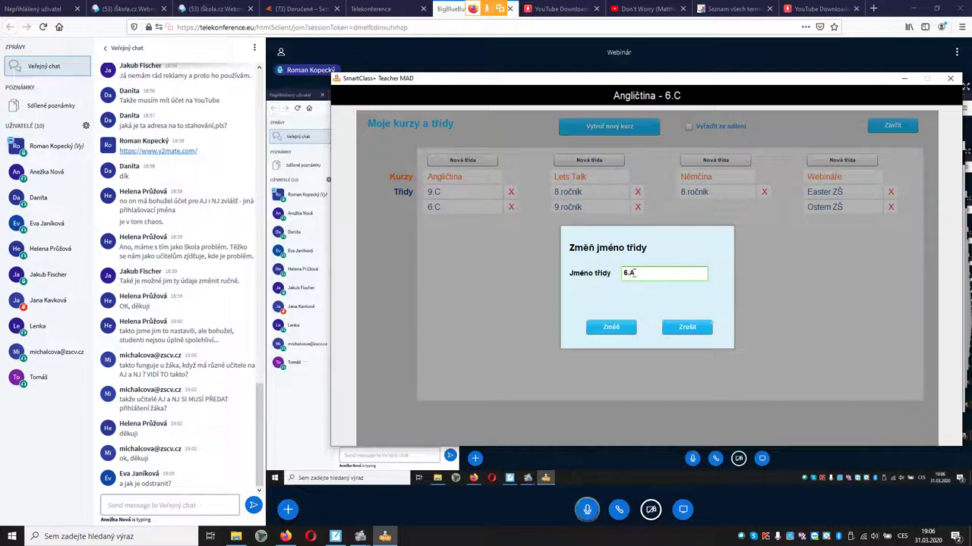
{"action": "left_click", "coordinate": [627, 329]}
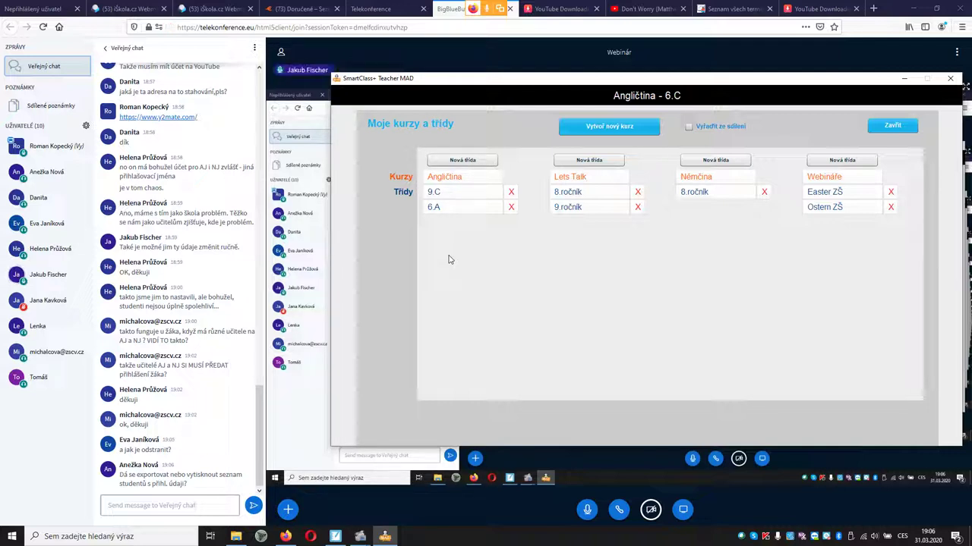
Restore the renamed Angličtina class's name to 6.C and close the courses and classes overview.
{"action": "double_click", "coordinate": [444, 209]}
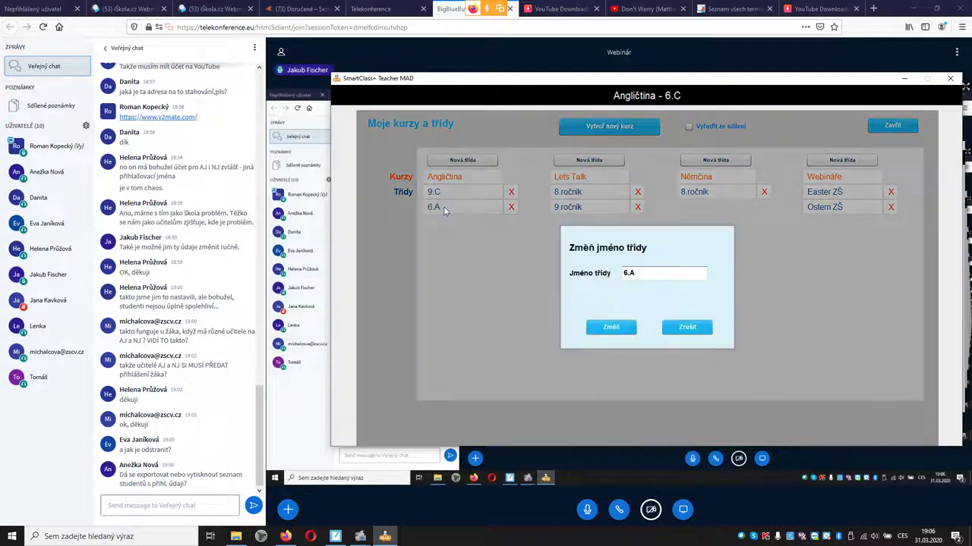
{"action": "left_click", "coordinate": [638, 272]}
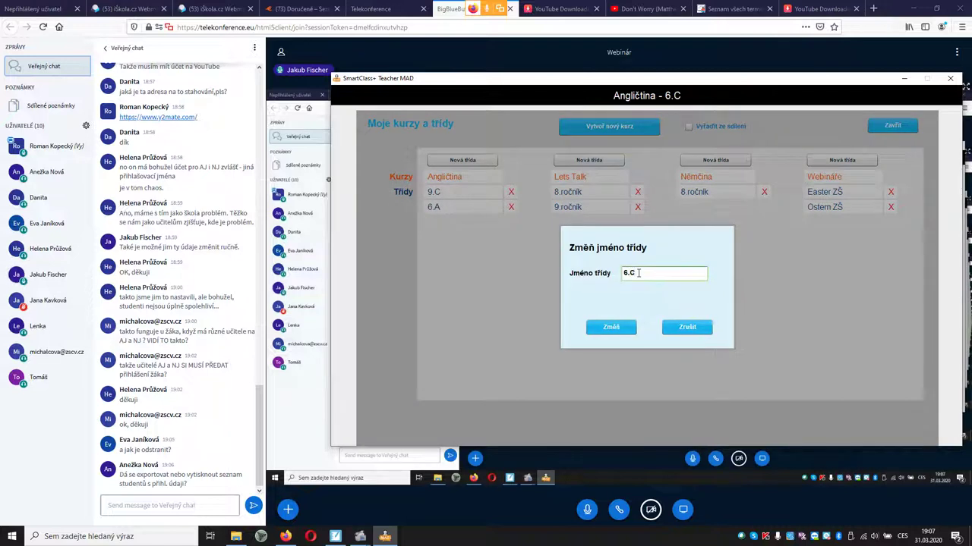
{"action": "left_click", "coordinate": [613, 329]}
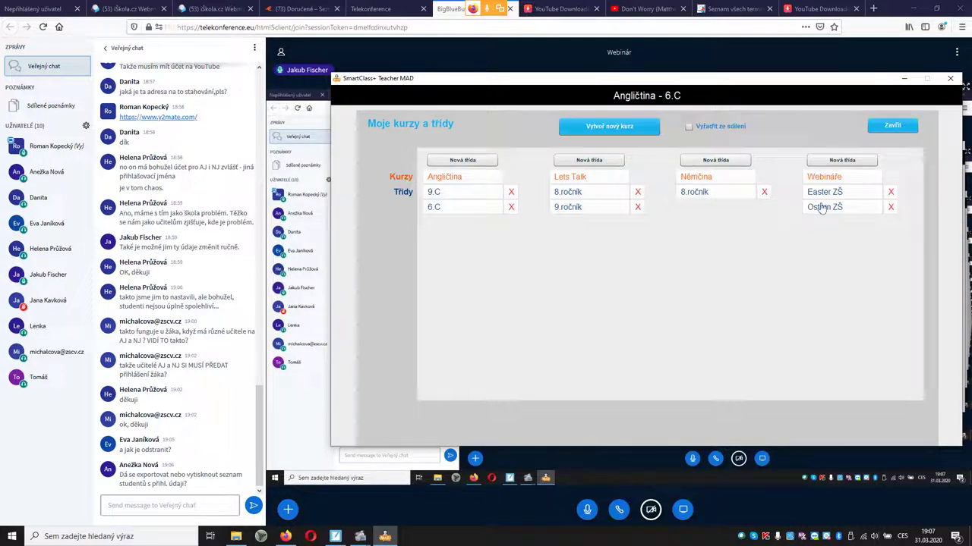
{"action": "left_click", "coordinate": [886, 128]}
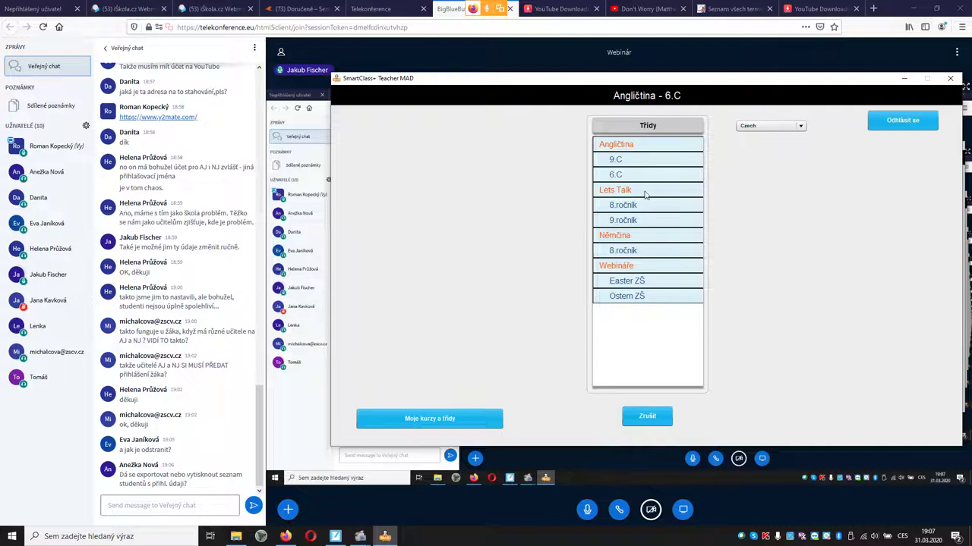
View the class management page of Angličtina 9.C and switch to the Webináře class Ostern ZŠ.
{"action": "left_click", "coordinate": [617, 162]}
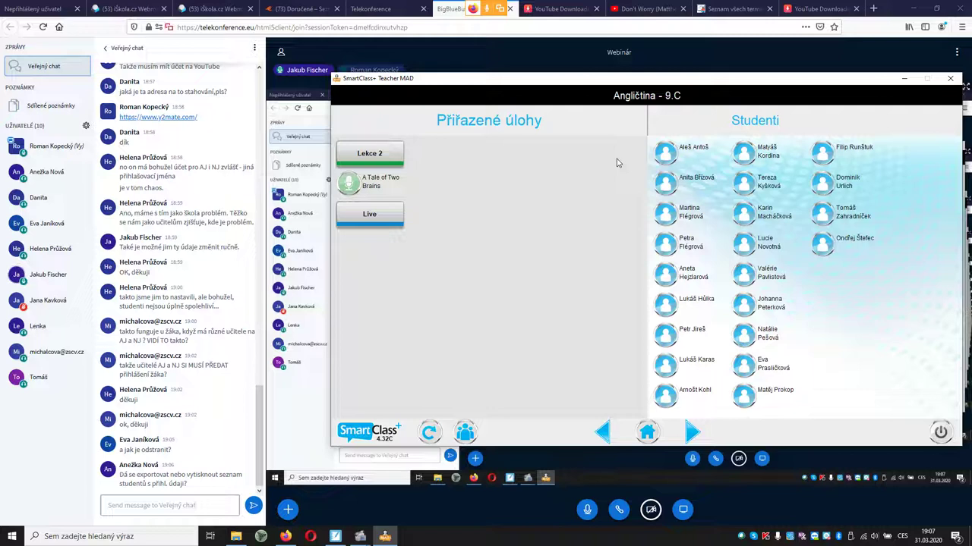
{"action": "left_click", "coordinate": [692, 432]}
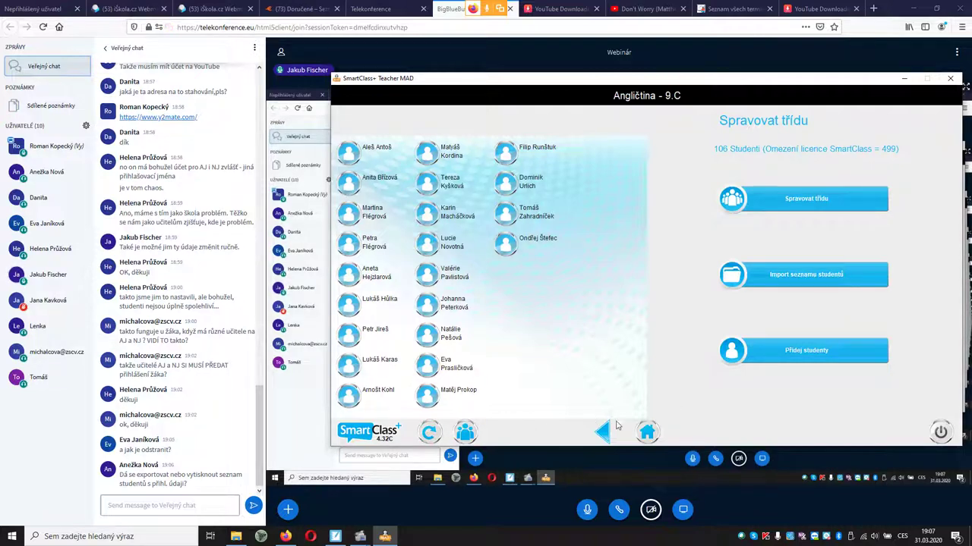
{"action": "left_click", "coordinate": [465, 432]}
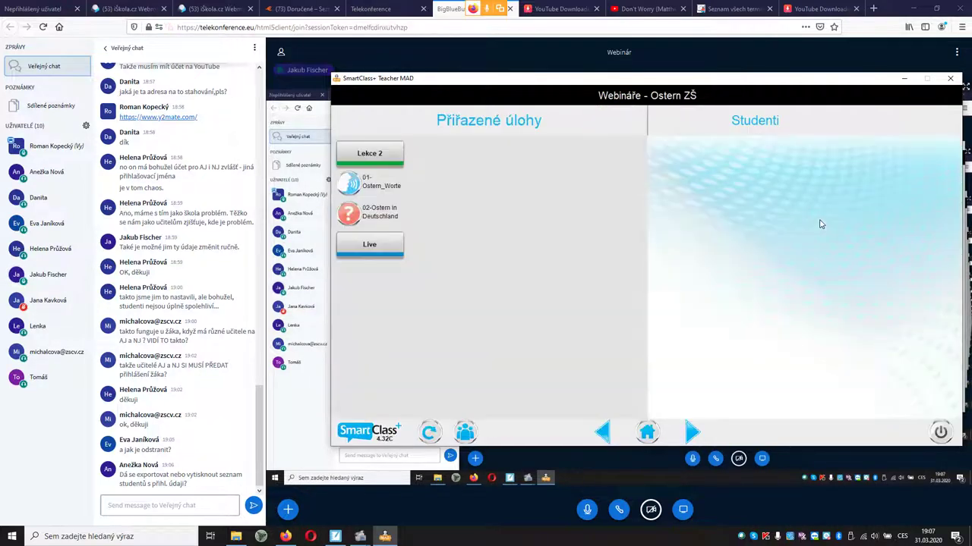
Start adding a student to the Webináře class Ostern ZŠ and enter the student's first name and surname.
{"action": "left_click", "coordinate": [692, 432]}
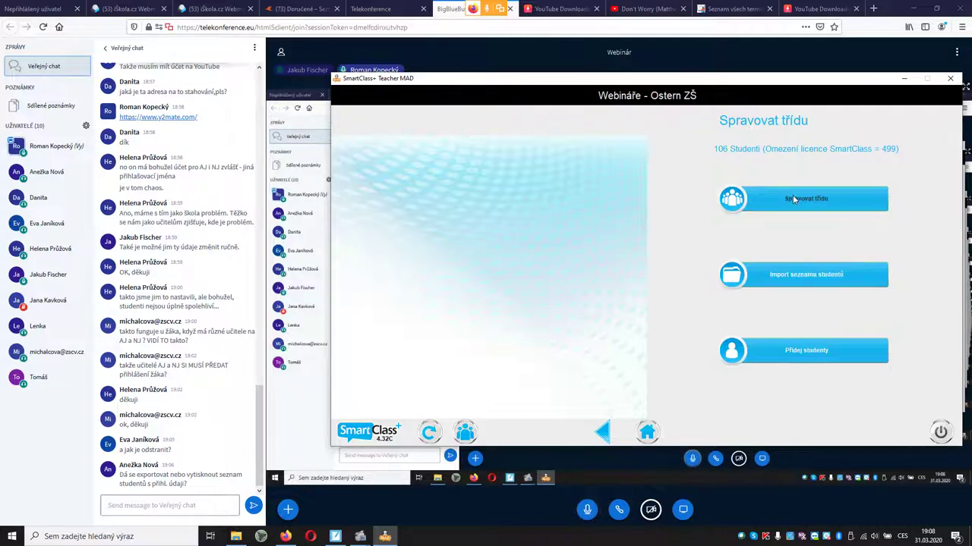
{"action": "left_click", "coordinate": [806, 351]}
{"action": "left_click", "coordinate": [800, 235]}
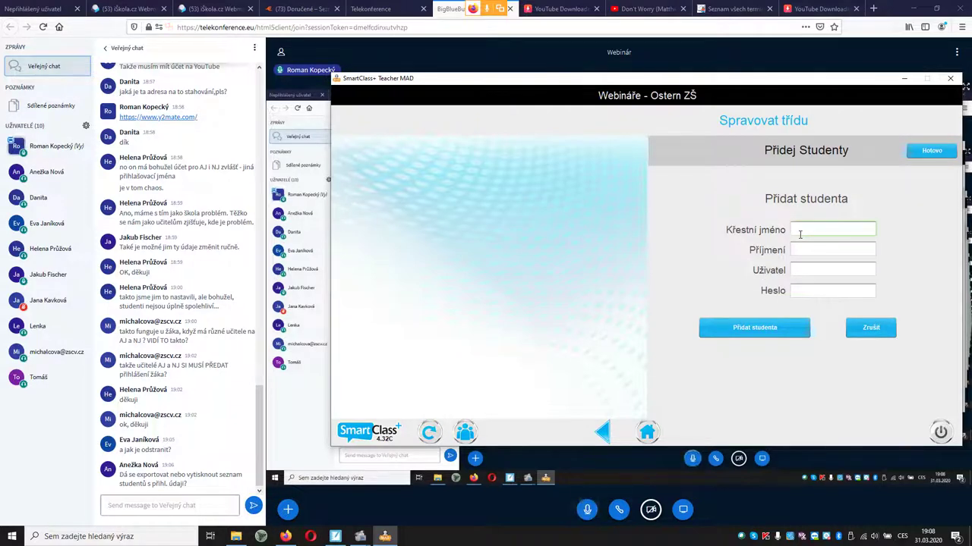
{"action": "type", "text": "Jan"}
{"action": "left_click", "coordinate": [799, 248]}
{"action": "type", "text": "Novák"}
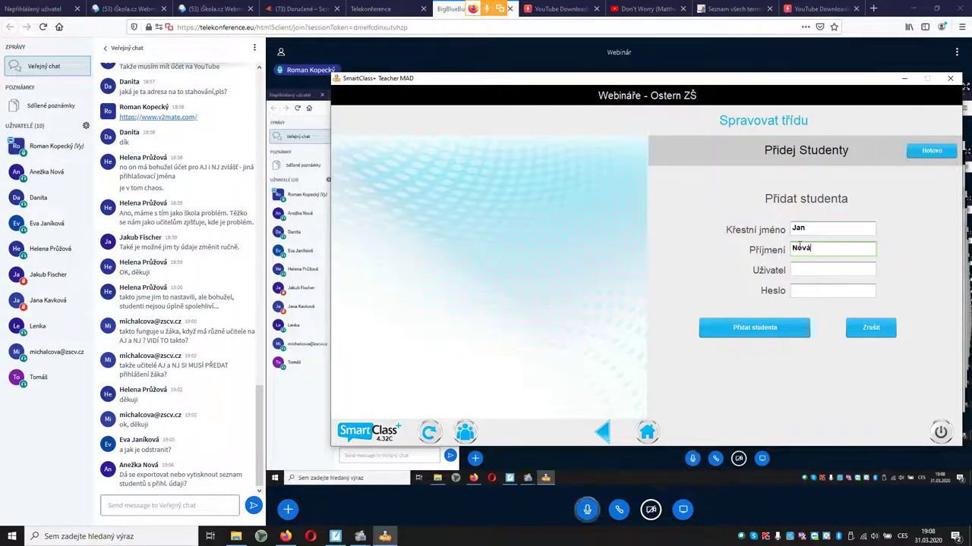
Enter the new student's username and password, add the student to the class and finish adding students.
{"action": "left_click", "coordinate": [802, 274]}
{"action": "type", "text": "novak"}
{"action": "left_click", "coordinate": [800, 288]}
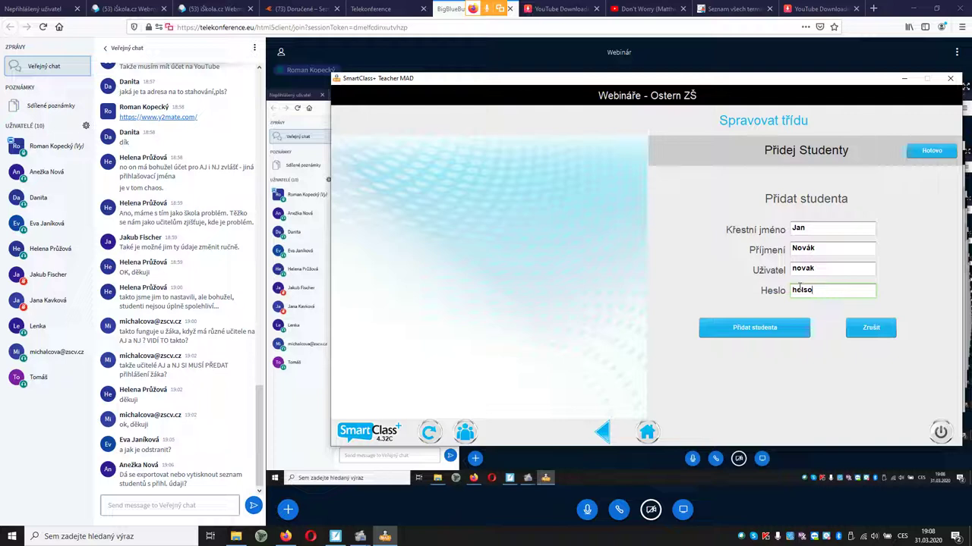
{"action": "left_click", "coordinate": [756, 334]}
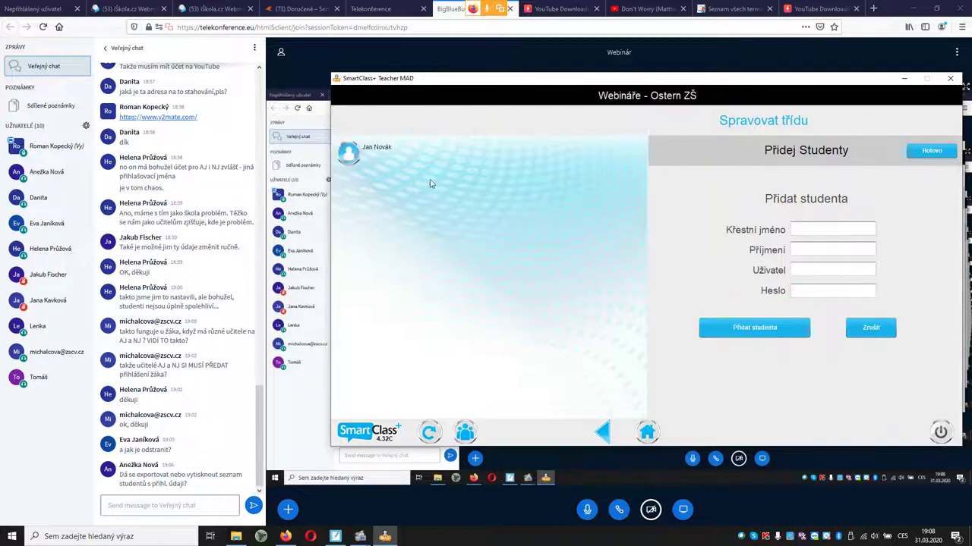
{"action": "left_click", "coordinate": [933, 150]}
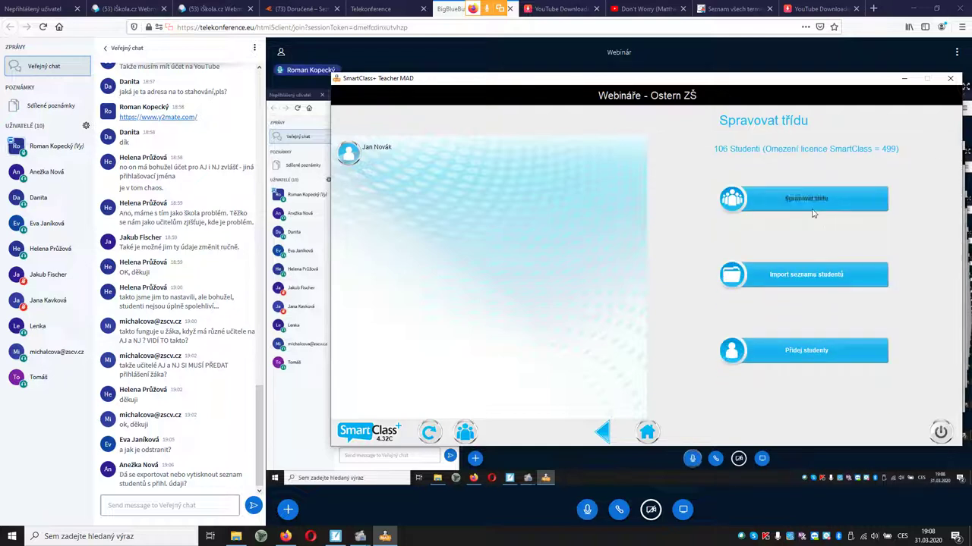
View the added student's login details and the edit and removal options in the class list, then close it without changes.
{"action": "left_click", "coordinate": [805, 199]}
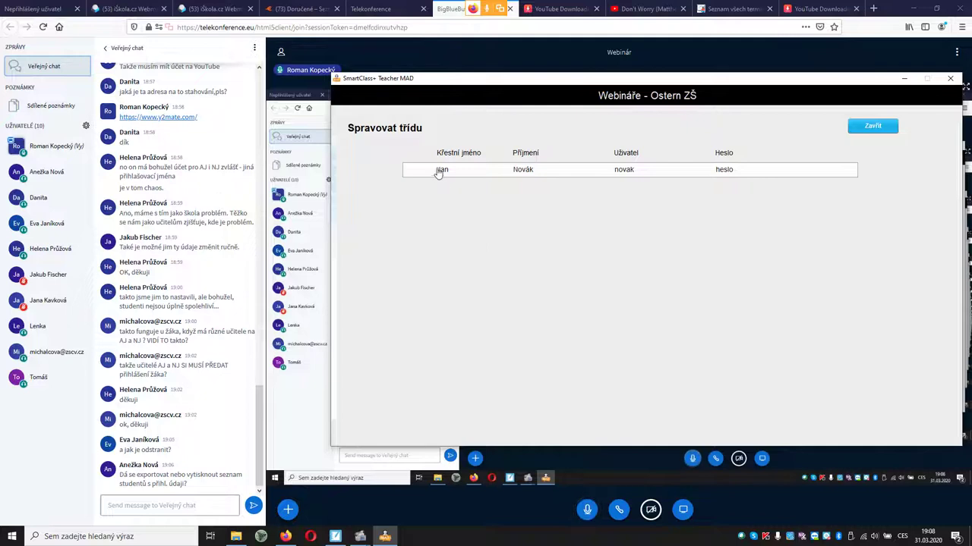
{"action": "left_click", "coordinate": [430, 173]}
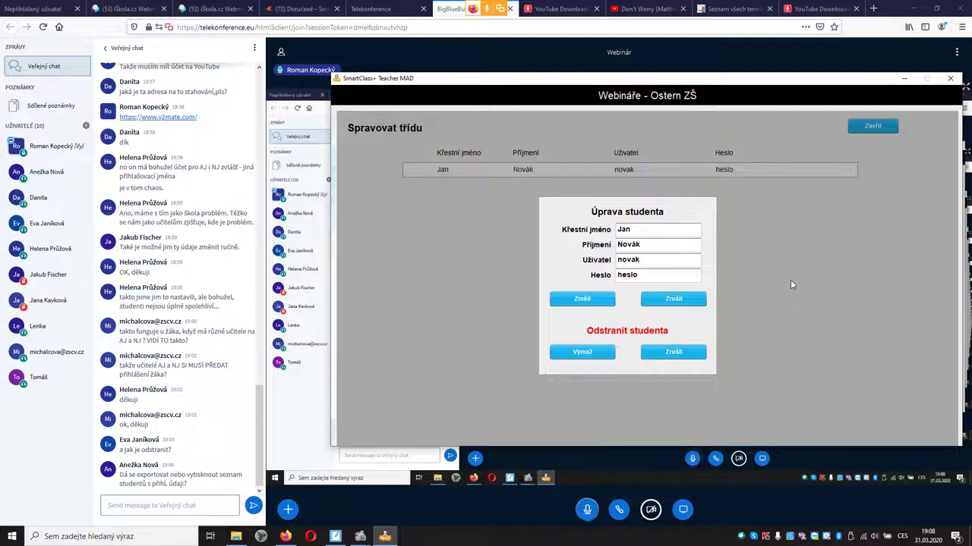
{"action": "left_click", "coordinate": [677, 353]}
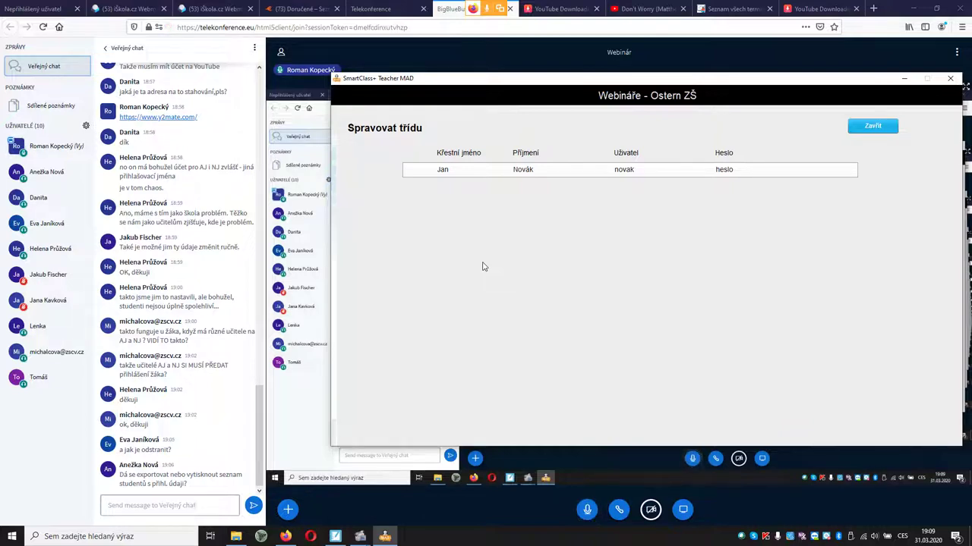
{"action": "left_click", "coordinate": [871, 126]}
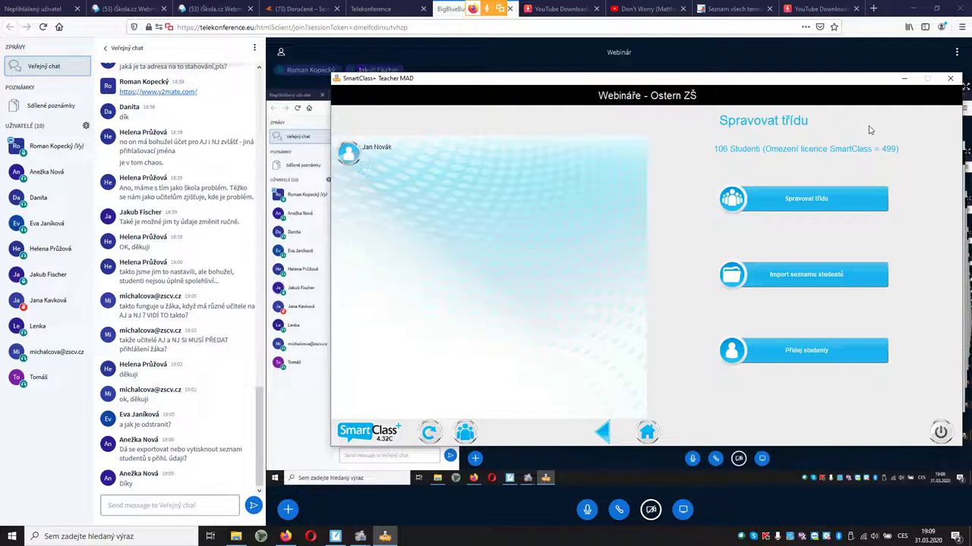
View the CSV student list import page, leave it without importing and return to the activity selection.
{"action": "left_click", "coordinate": [803, 274]}
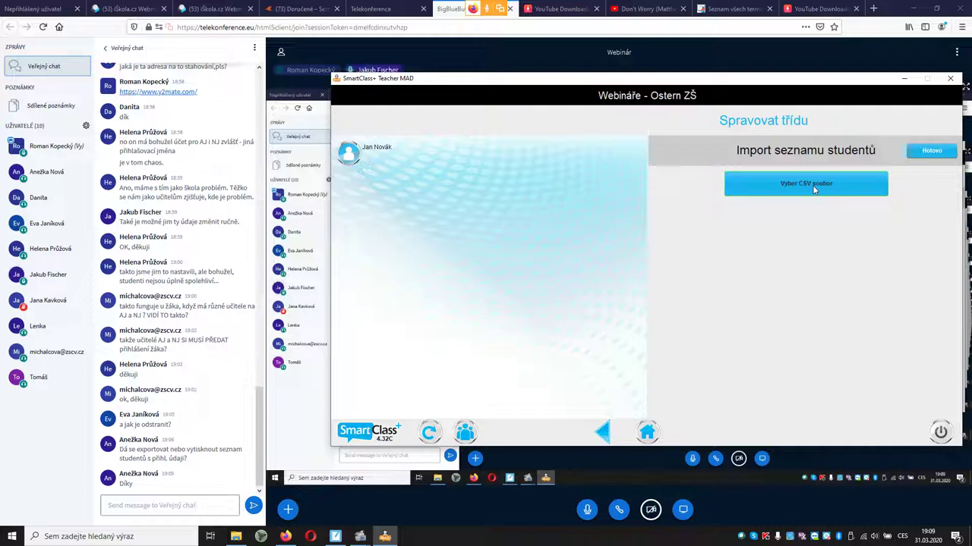
{"action": "left_click", "coordinate": [926, 152]}
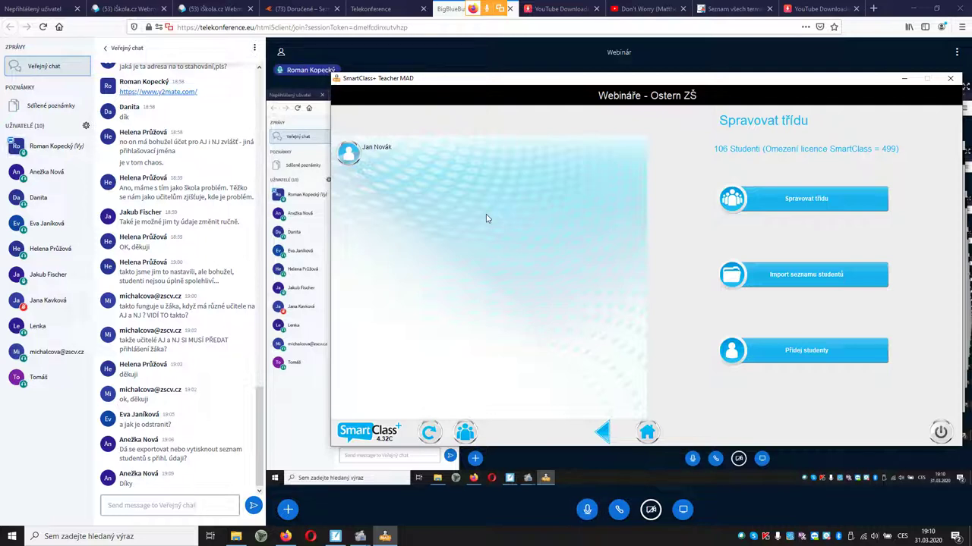
{"action": "left_click", "coordinate": [647, 433]}
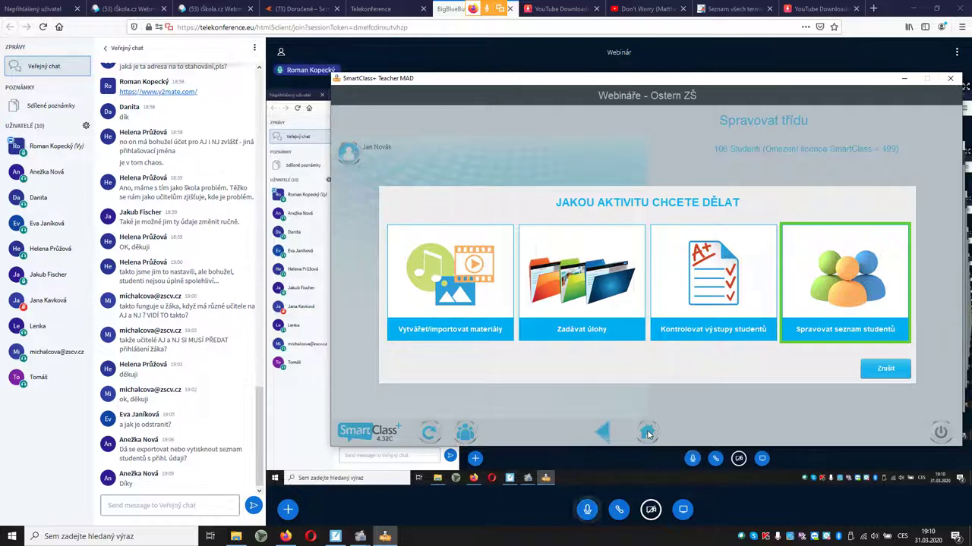
{"action": "left_click", "coordinate": [360, 537]}
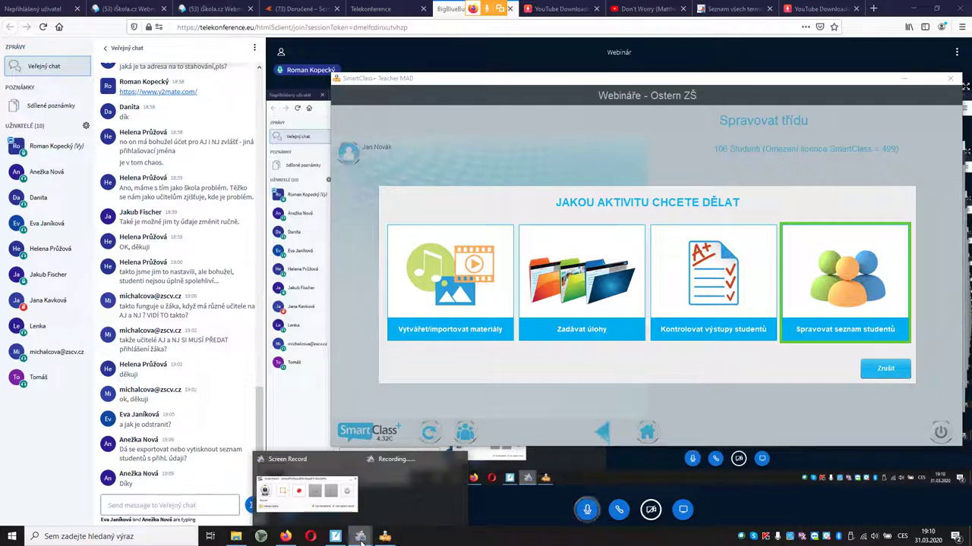
{"action": "left_click", "coordinate": [308, 493]}
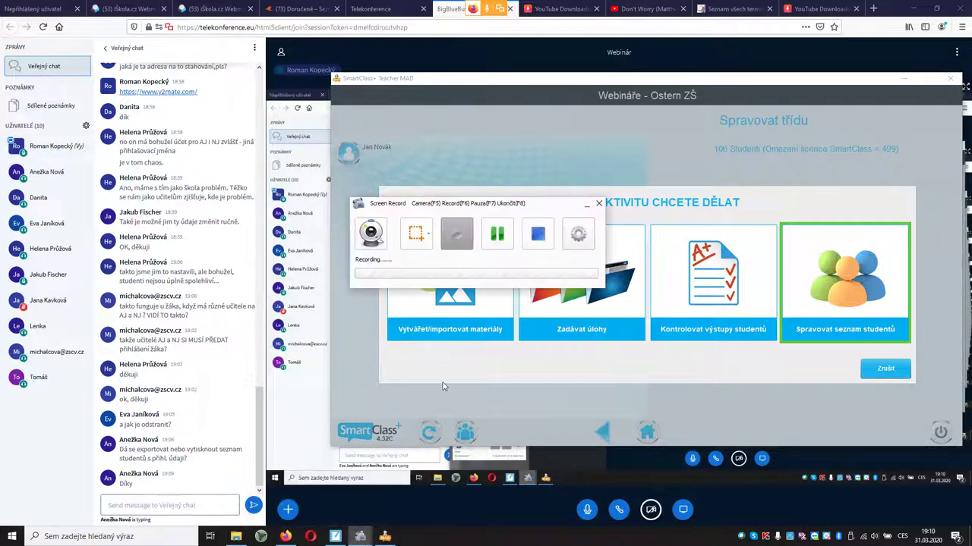